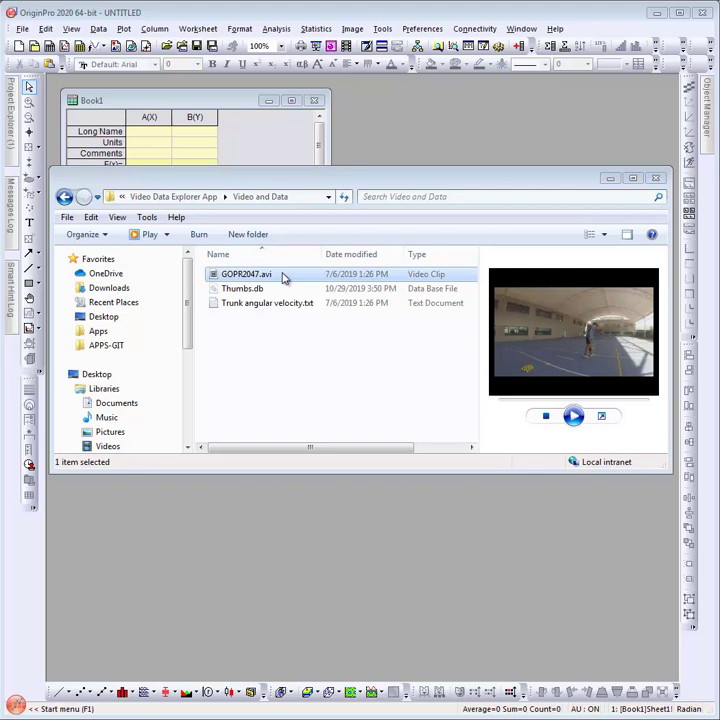
Play the GOPR2047.avi tennis clip as a preview, then close the player
double_click(284, 276)
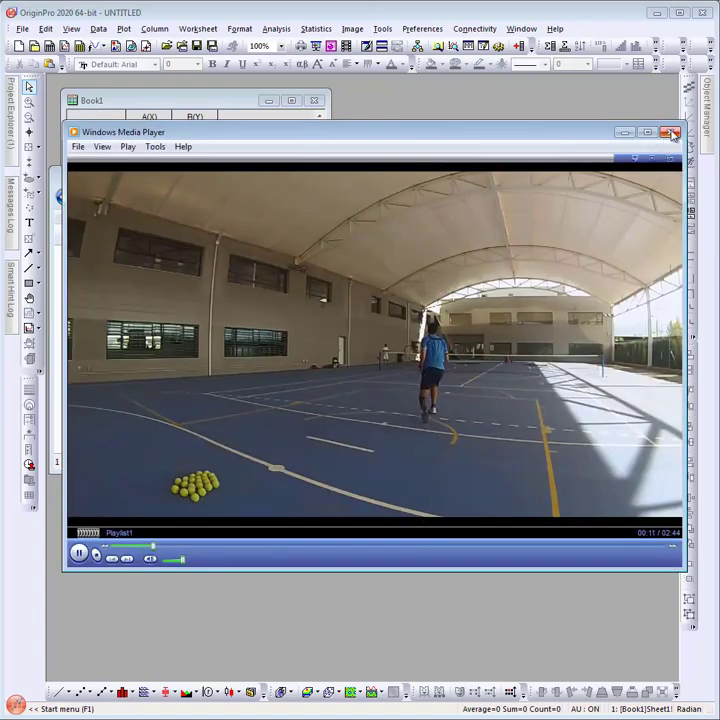
left_click(672, 133)
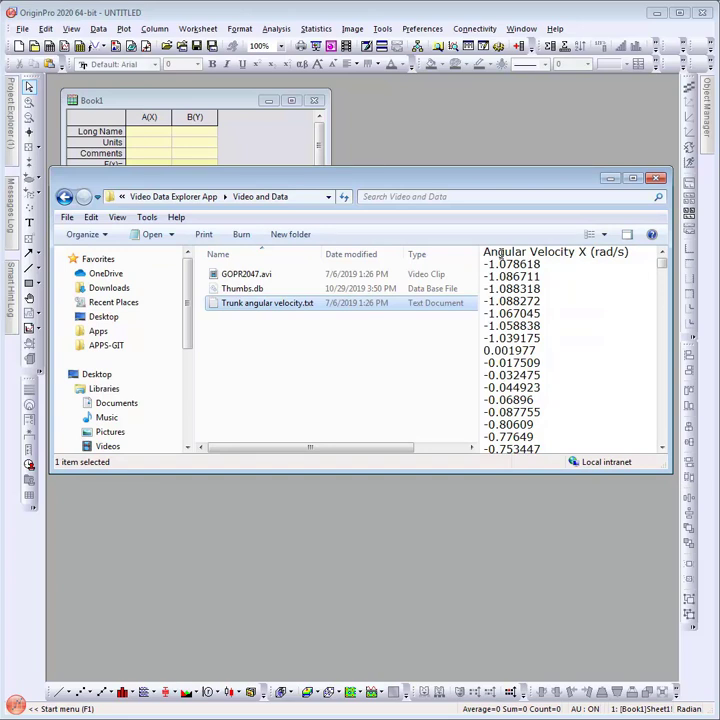
Launch Video Data Explorer, load GOPR2047.avi, and start importing the velocity data
left_click(476, 167)
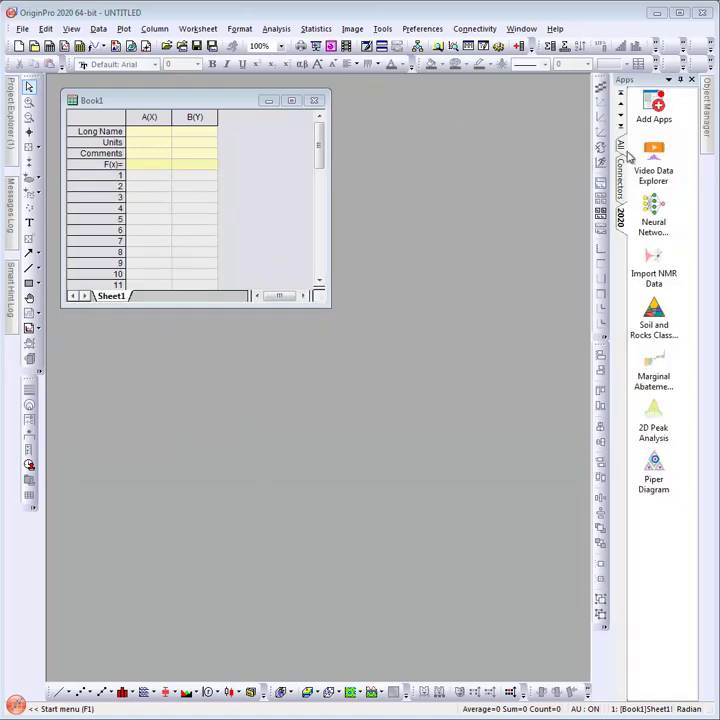
left_click(653, 155)
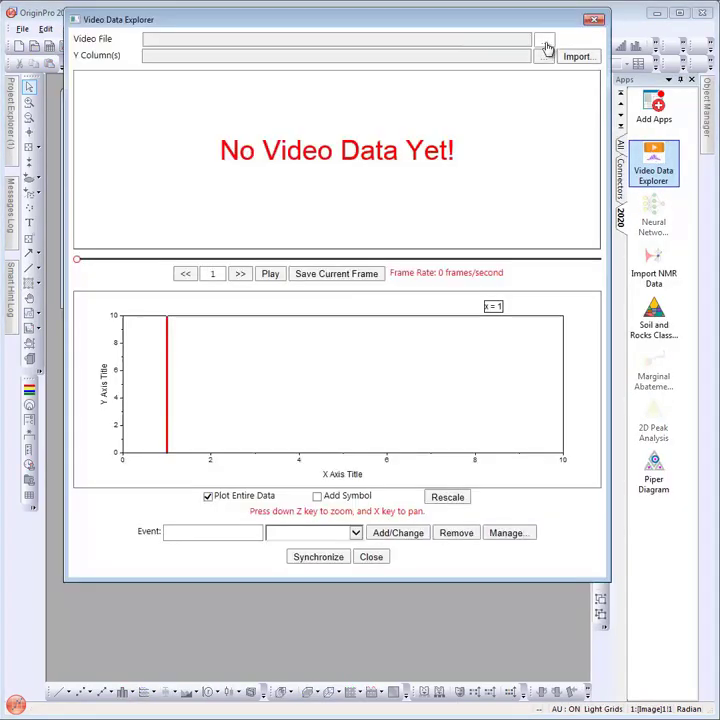
left_click(546, 44)
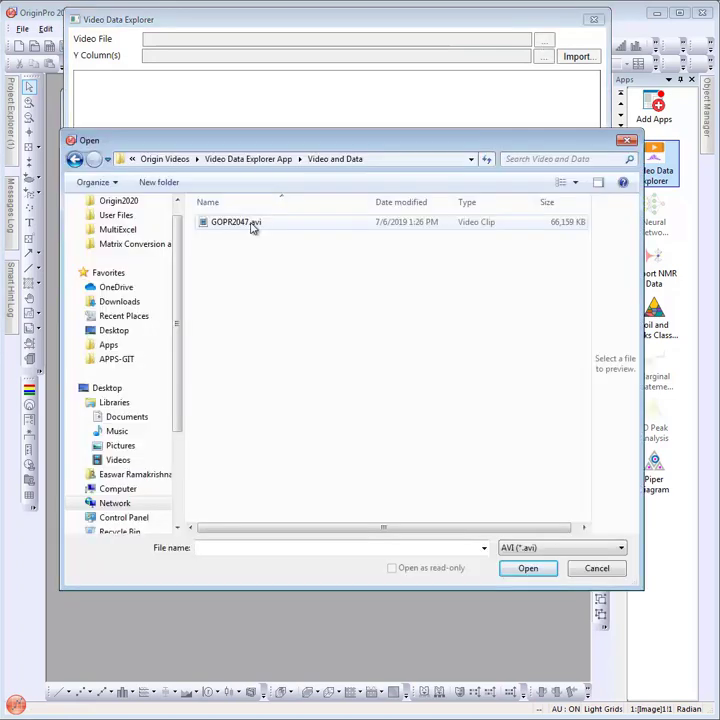
left_click(252, 224)
left_click(527, 568)
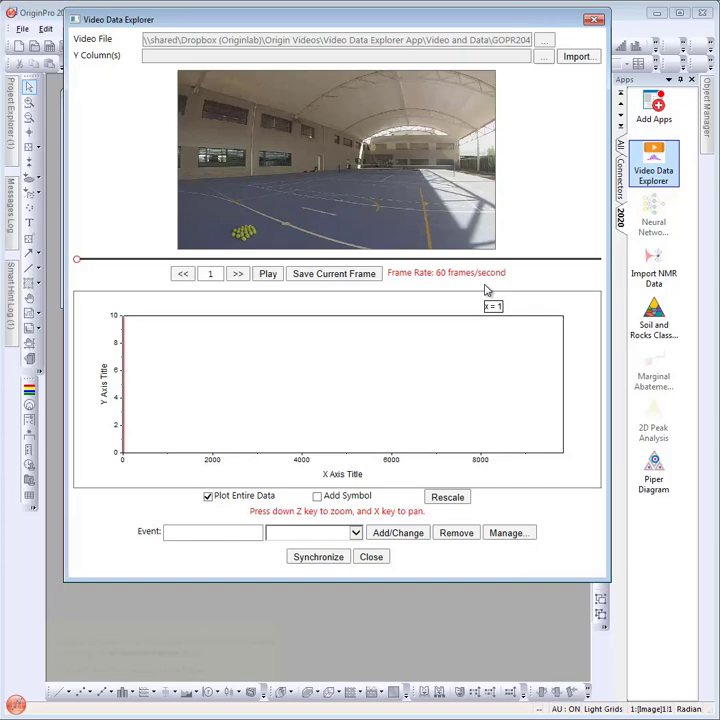
left_click(580, 60)
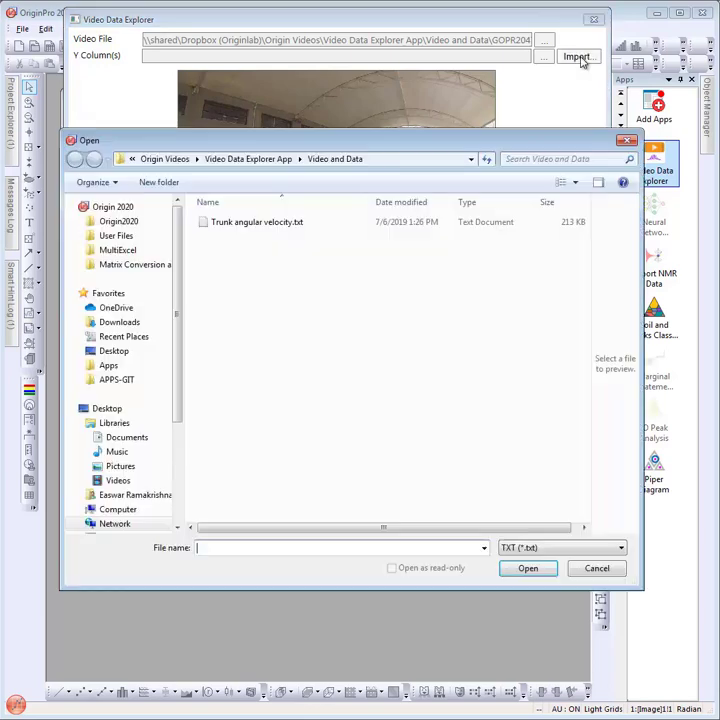
Import Trunk angular velocity.txt with a 128 Hz data sampling rate
double_click(282, 223)
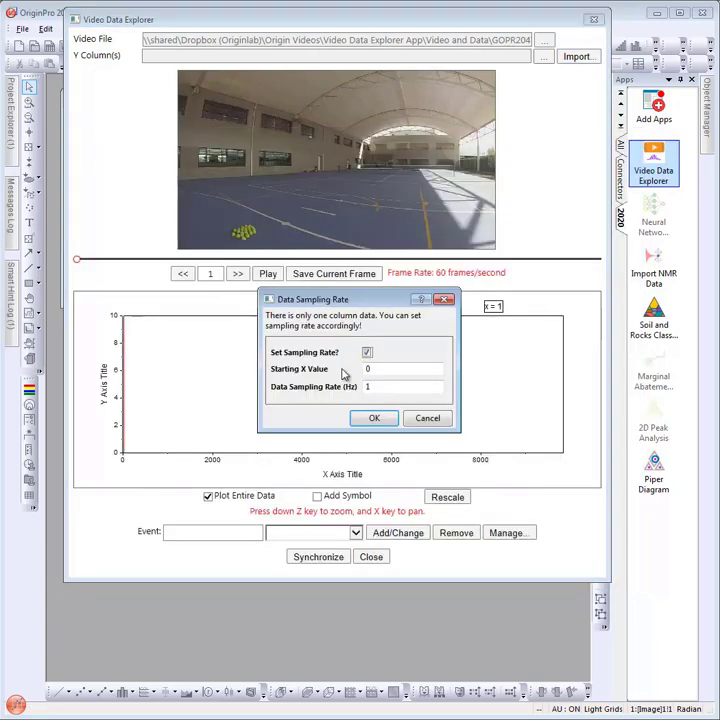
double_click(371, 386)
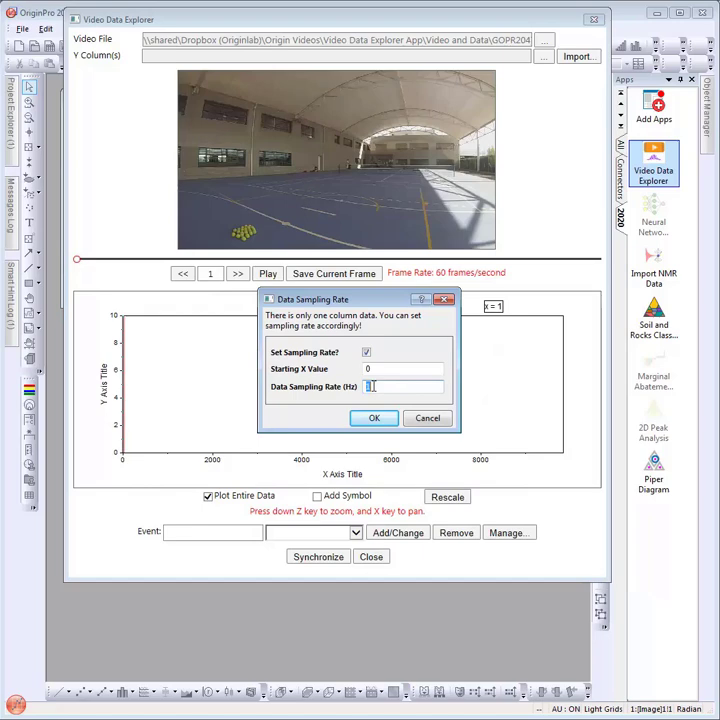
type("128")
left_click(373, 420)
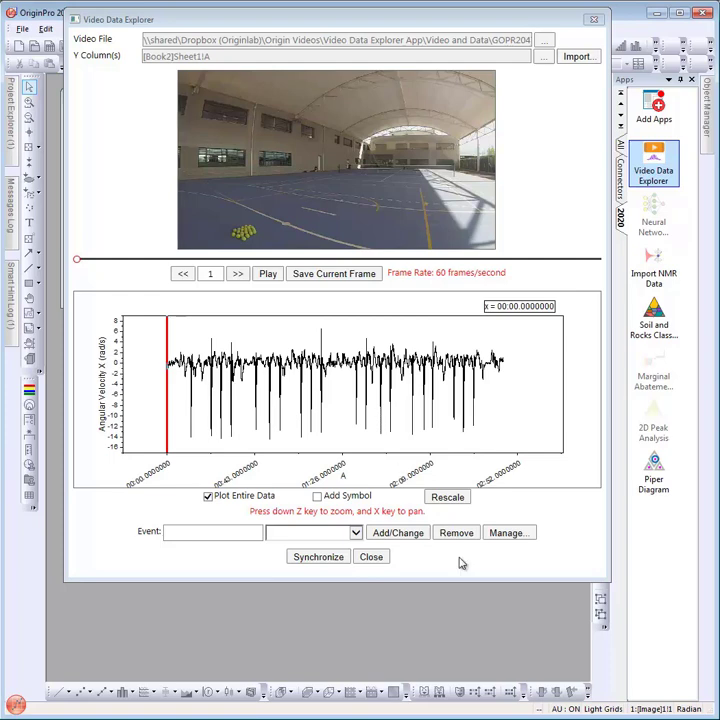
Enlarge the explorer, move the marker near 51 s, and play until about 54.7 s
left_click_drag(453, 579, 461, 679)
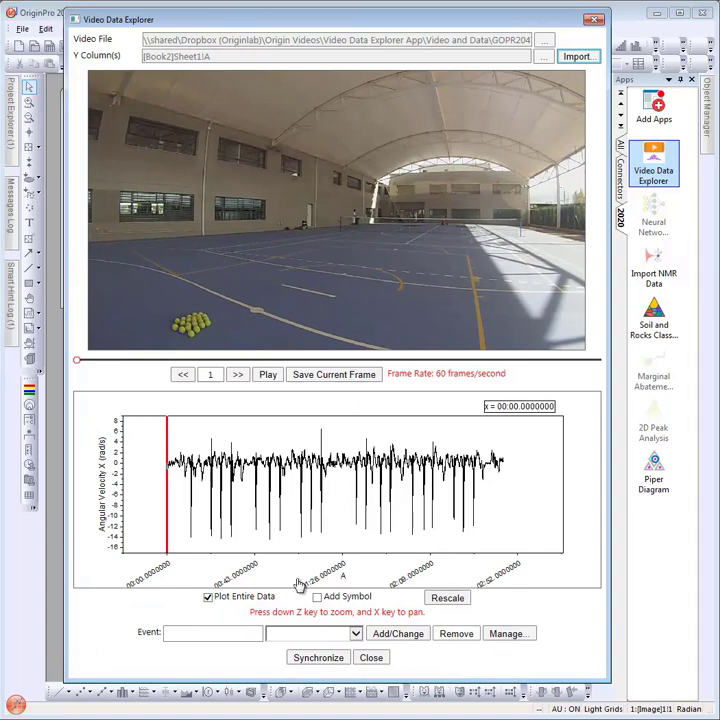
left_click_drag(169, 540, 273, 538)
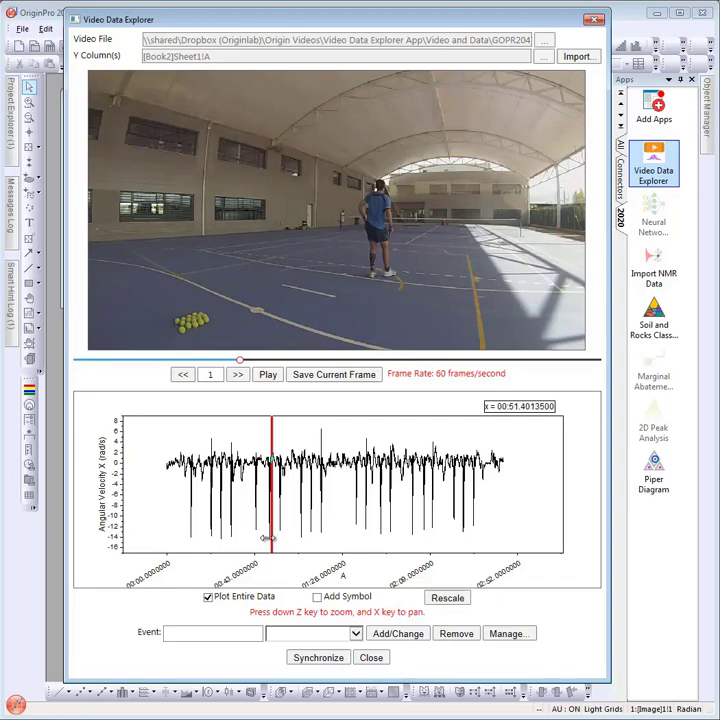
left_click(268, 377)
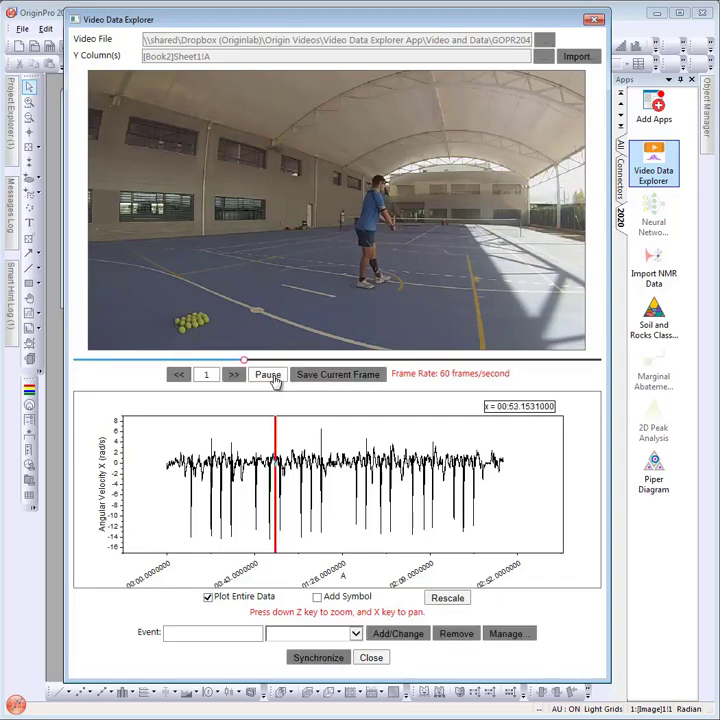
left_click(268, 375)
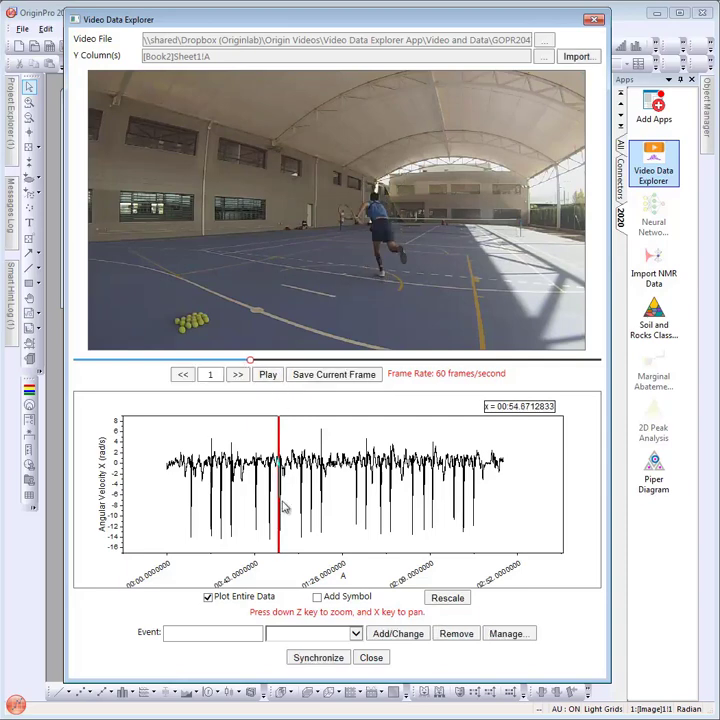
Zoom the plot onto roughly 00:51–01:05 and set the marker at the swing start, about 00:54.8
key("z")
scroll(285, 510, "up", 5)
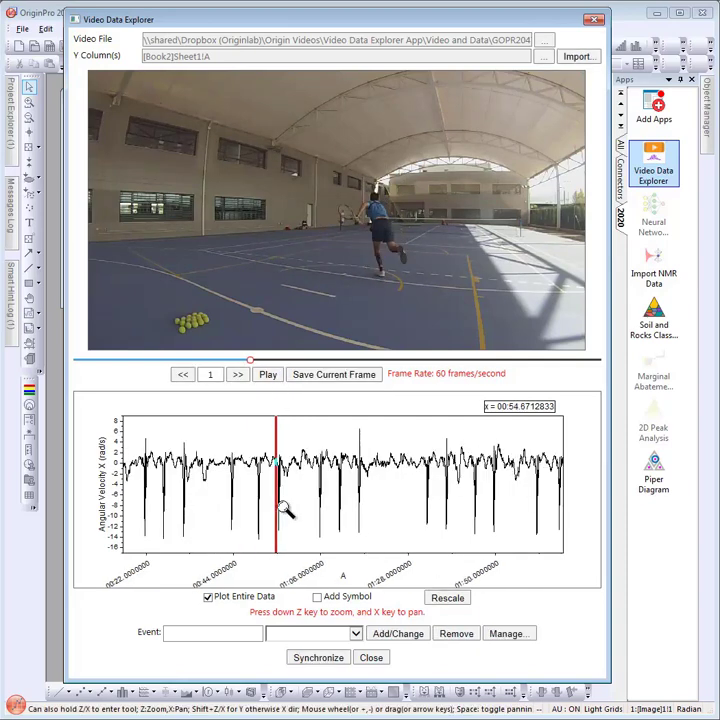
scroll(285, 510, "down", 1)
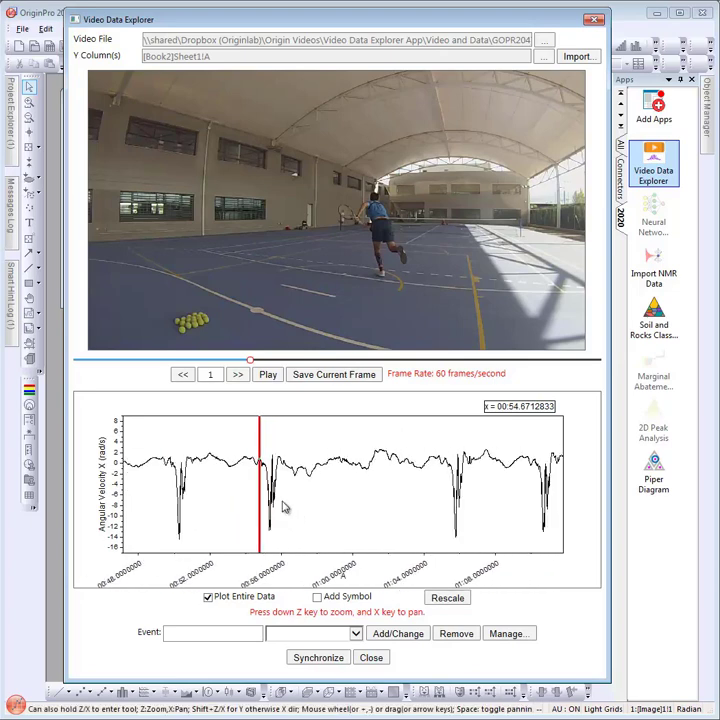
key("z")
key("Left")
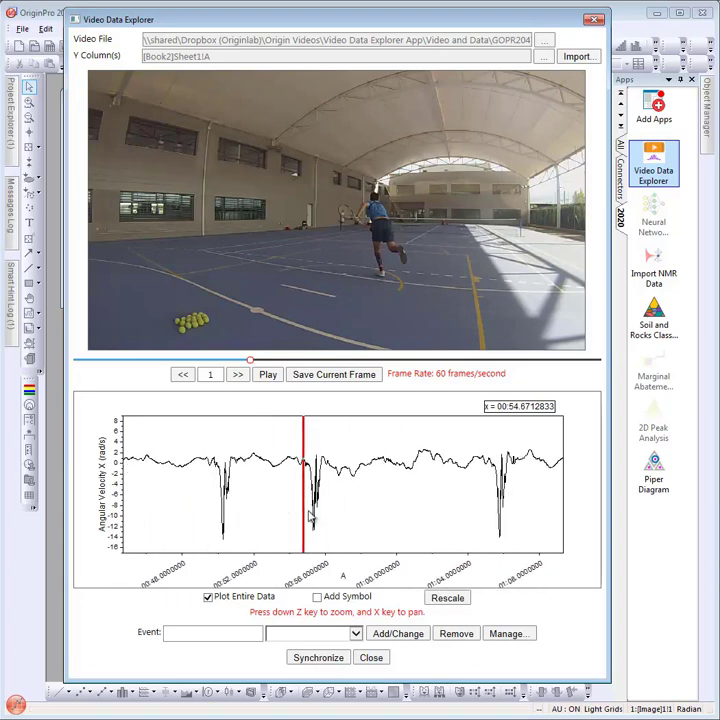
scroll(310, 518, "up", 2)
scroll(310, 518, "up", 2)
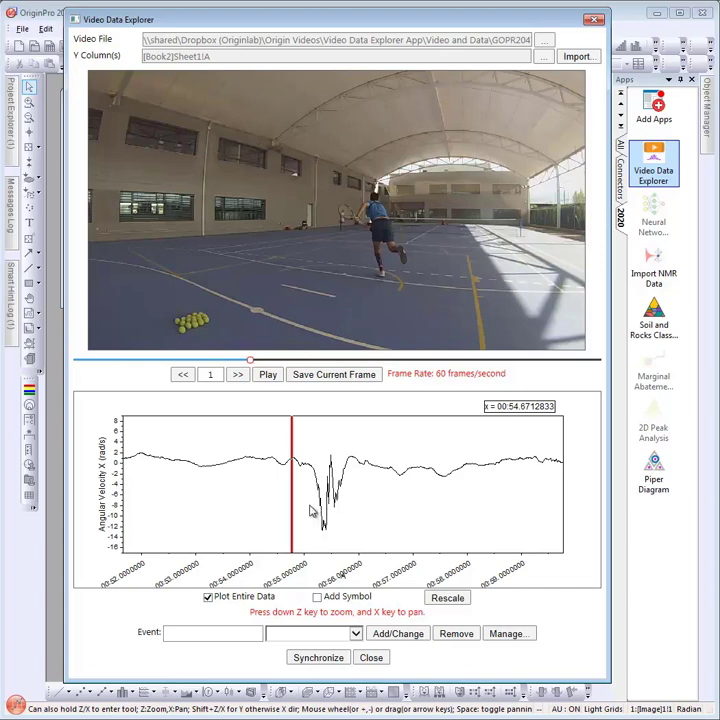
key("Left")
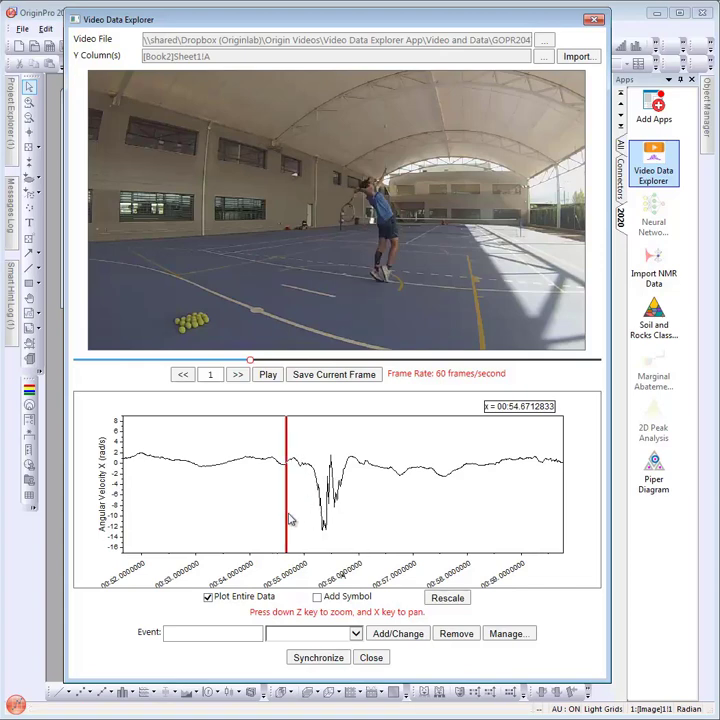
mouse_move(289, 522)
left_mouse_down()
mouse_move(320, 521)
mouse_move(281, 521)
mouse_move(292, 518)
left_mouse_up()
Advance the video to 00:54.8381167 and synchronize it with the plot's velocity dip
left_click(238, 378)
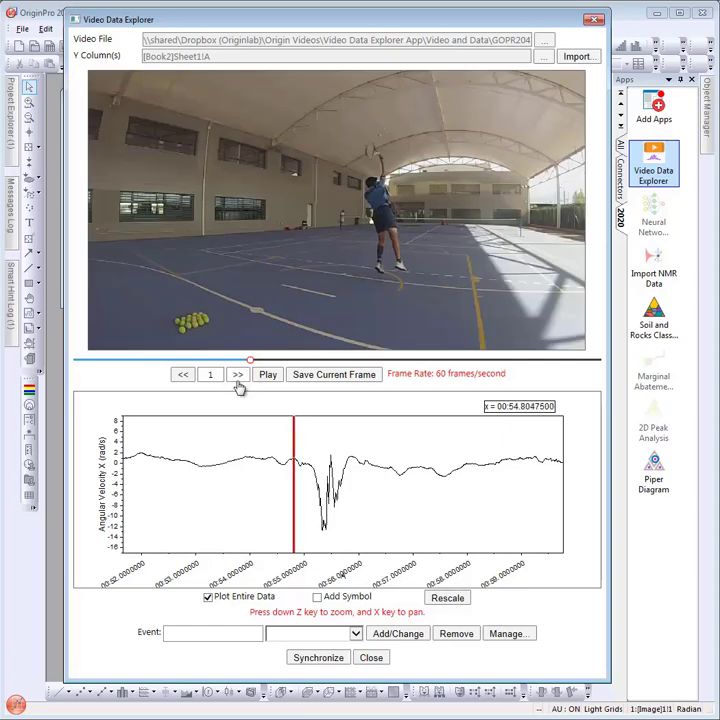
left_click(238, 376)
left_click(238, 380)
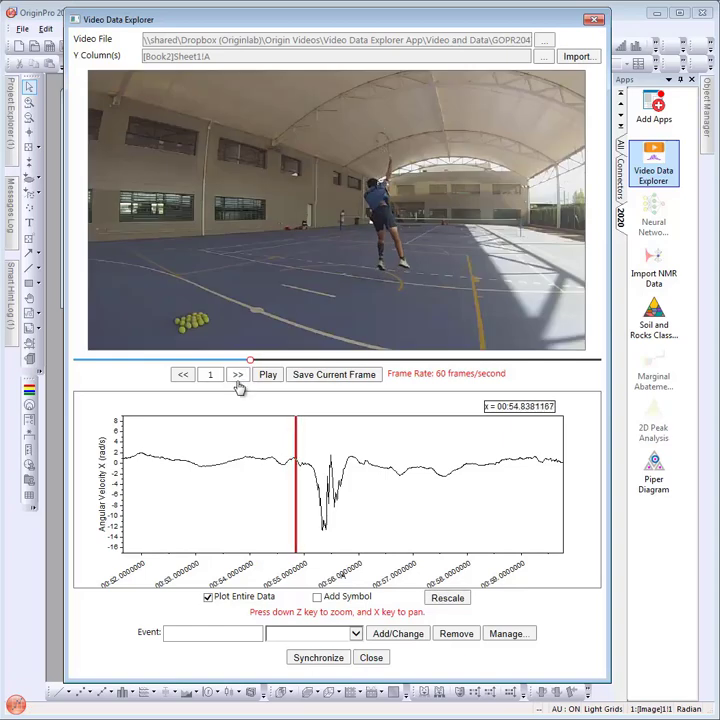
left_click(319, 657)
left_click_drag(297, 543, 331, 544)
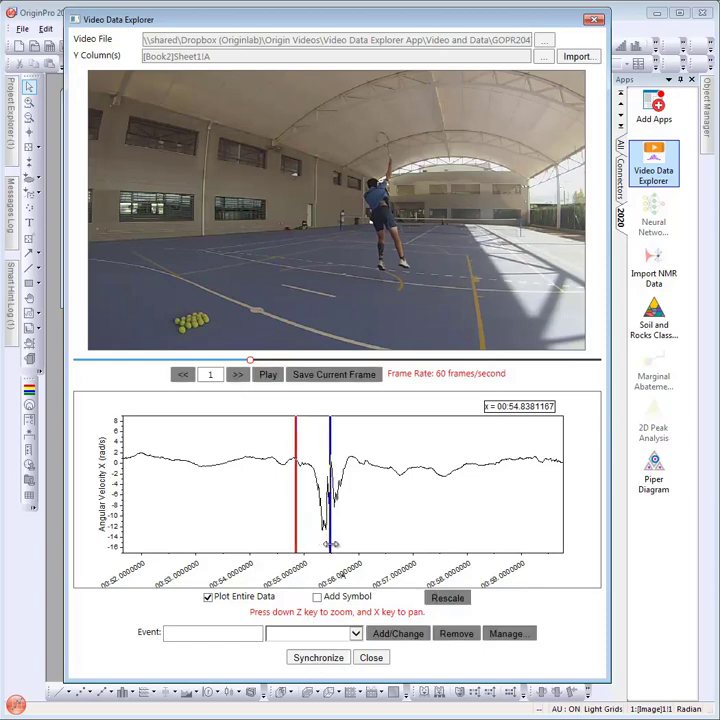
left_click(320, 658)
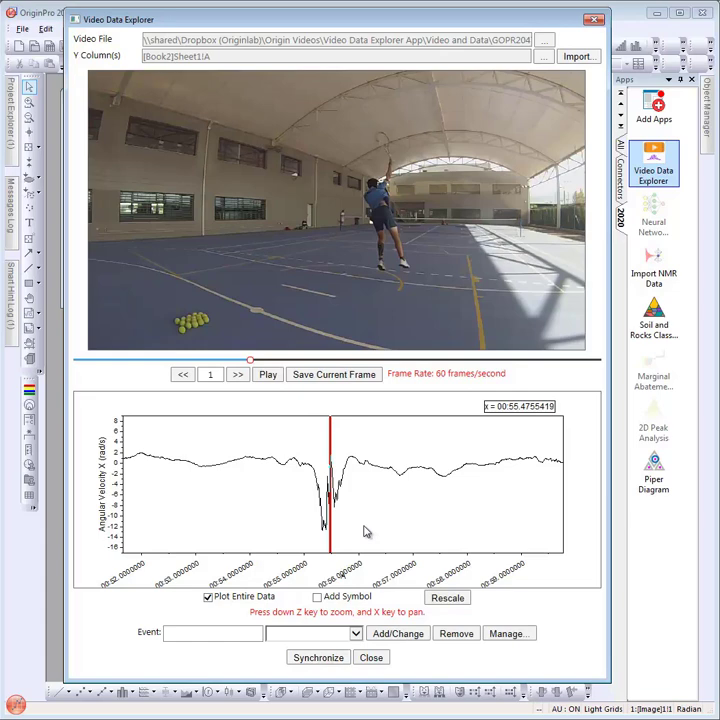
Zoom out to show all three swings and place the marker on the first dip, about 00:50.37
key("z")
scroll(366, 535, "down", 2)
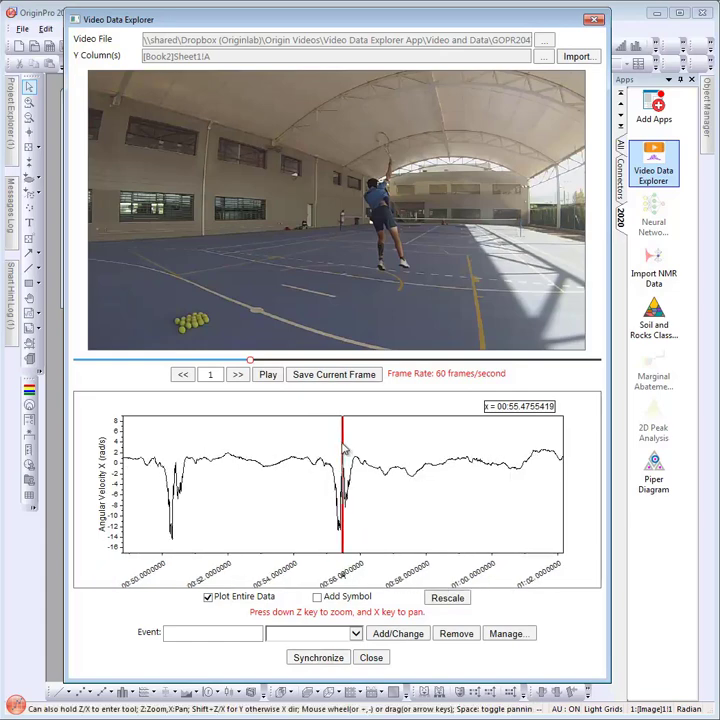
left_click_drag(343, 456, 175, 458)
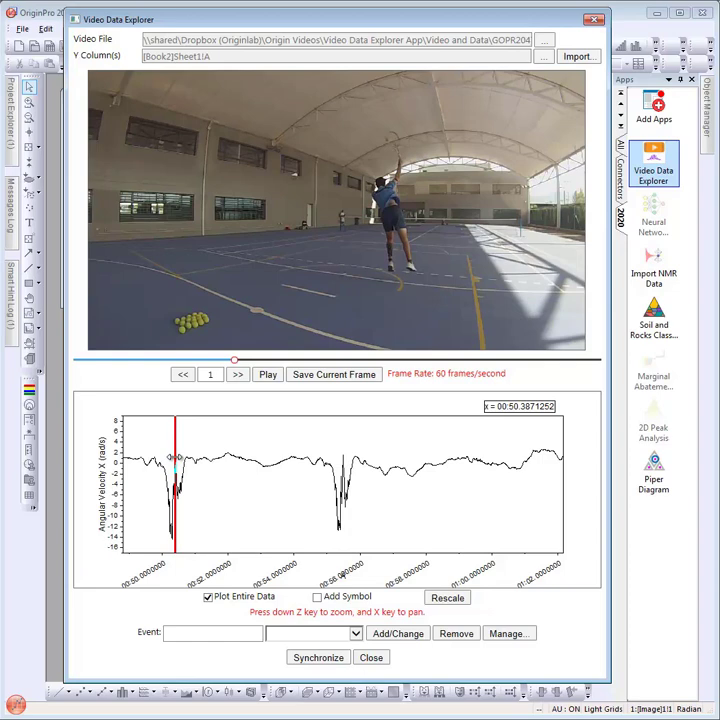
key("z")
scroll(344, 576, "down", 3)
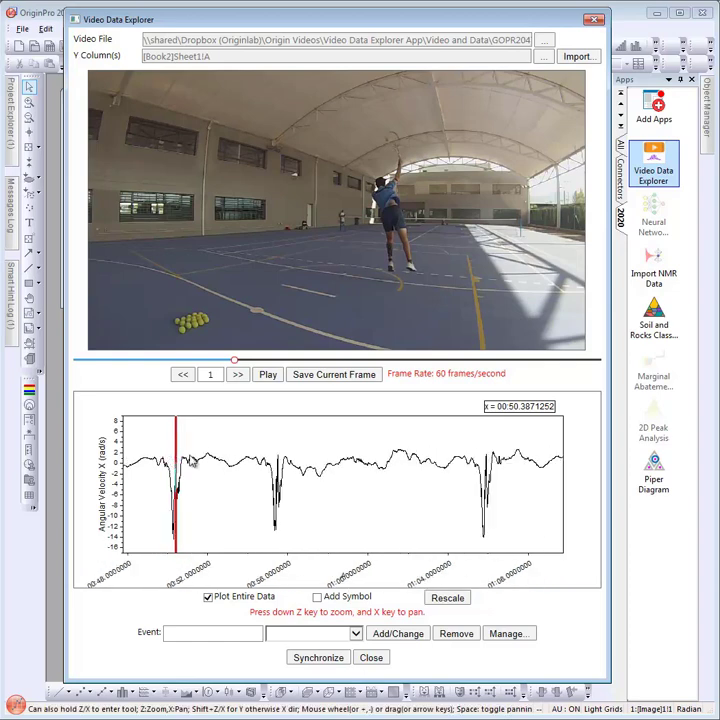
left_click_drag(178, 455, 487, 438)
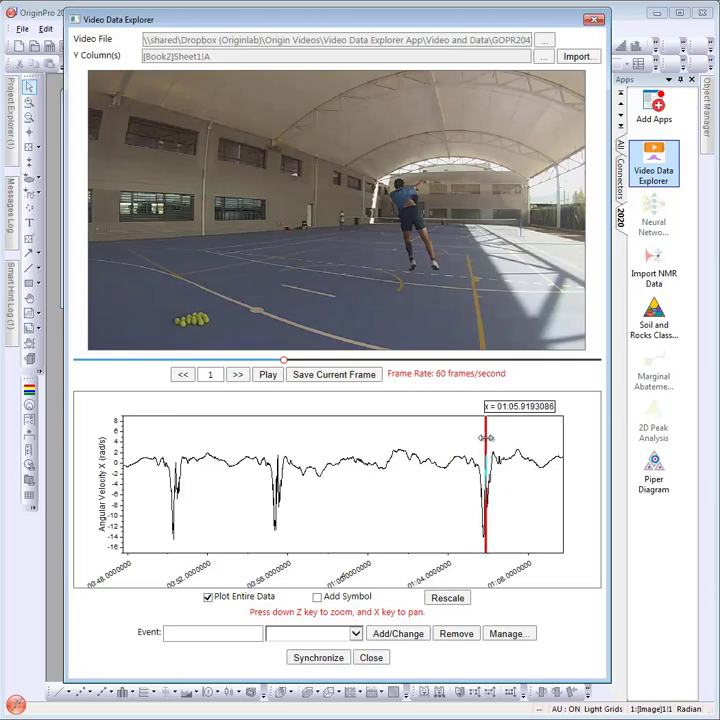
left_click_drag(486, 437, 175, 452)
Enter the event name 'raquet up' and record it at the first swing
left_click(197, 633)
type("raquest up")
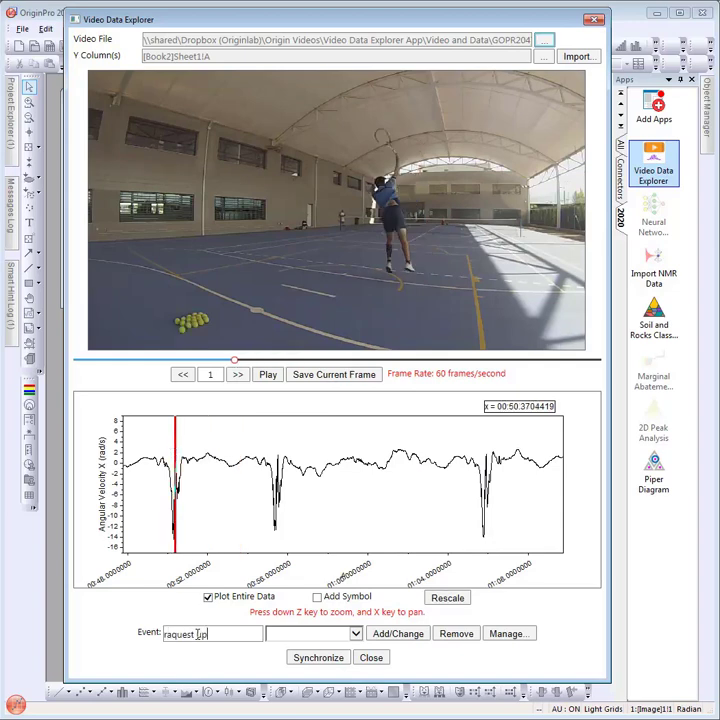
left_click(188, 633)
key("BackSpace")
left_click(408, 636)
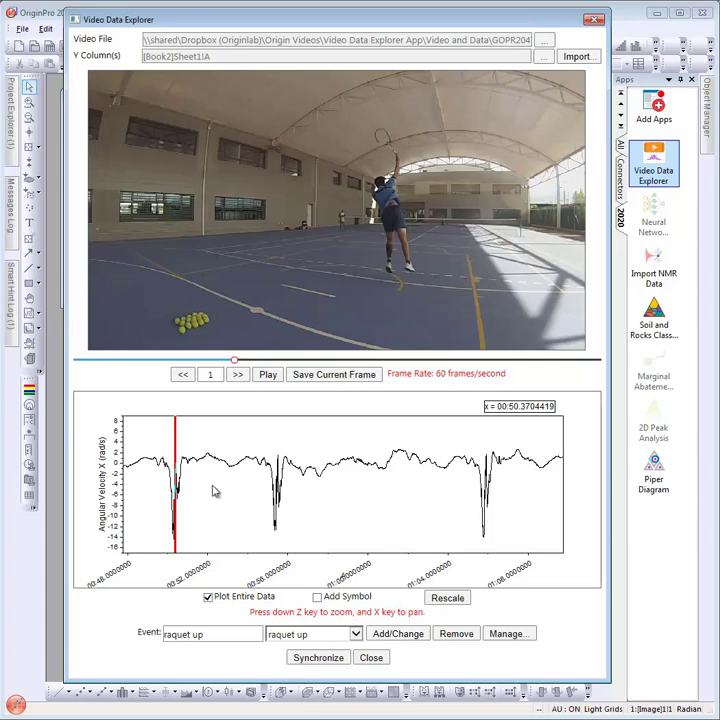
Move the time marker to the second swing and record another 'raquet up' event
key("z")
scroll(225, 494, "up", 1)
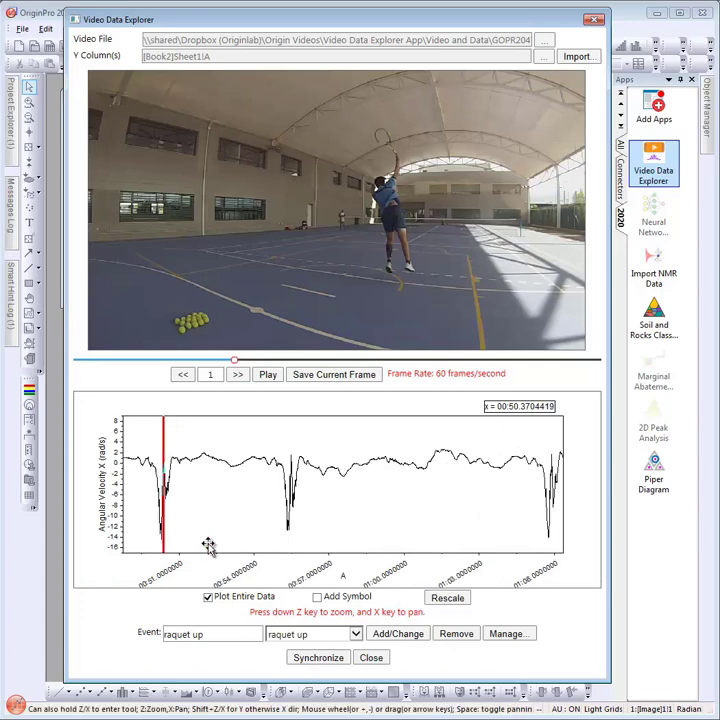
left_click_drag(283, 546, 550, 546)
left_click(395, 637)
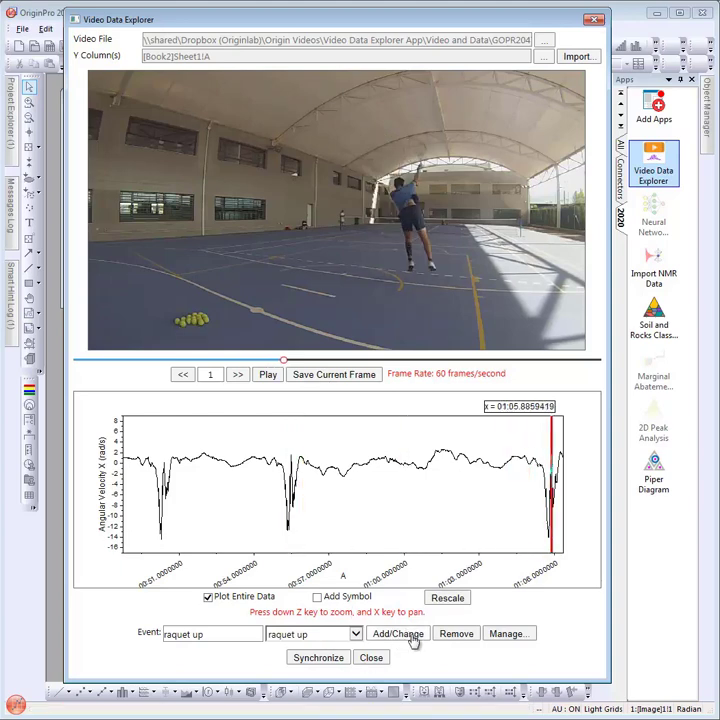
Review the recorded events in Manage without changes, then close Video Data Explorer
left_click(495, 634)
left_click(360, 284)
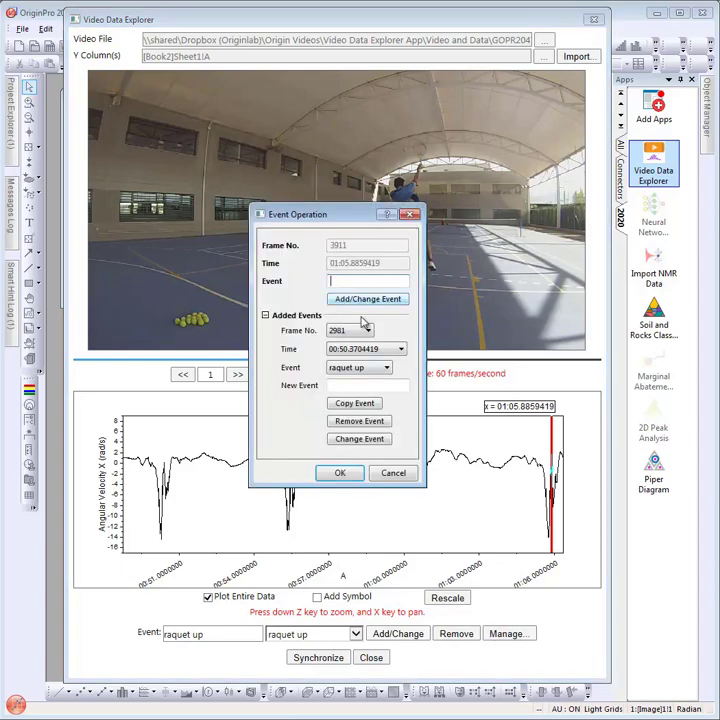
left_click(389, 475)
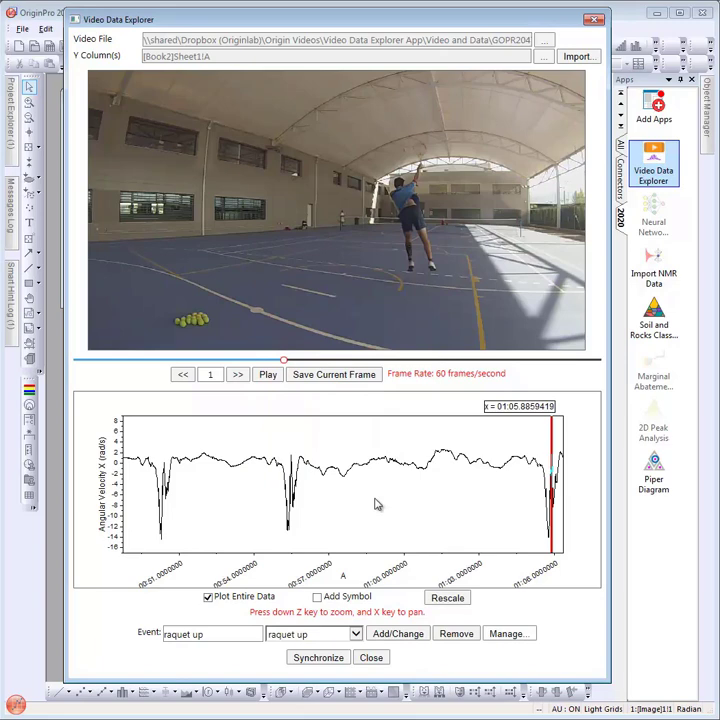
left_click(371, 658)
Enlarge the Book2 window and widen the Time column to show full times like 01:05.8859419
left_click_drag(381, 360, 554, 539)
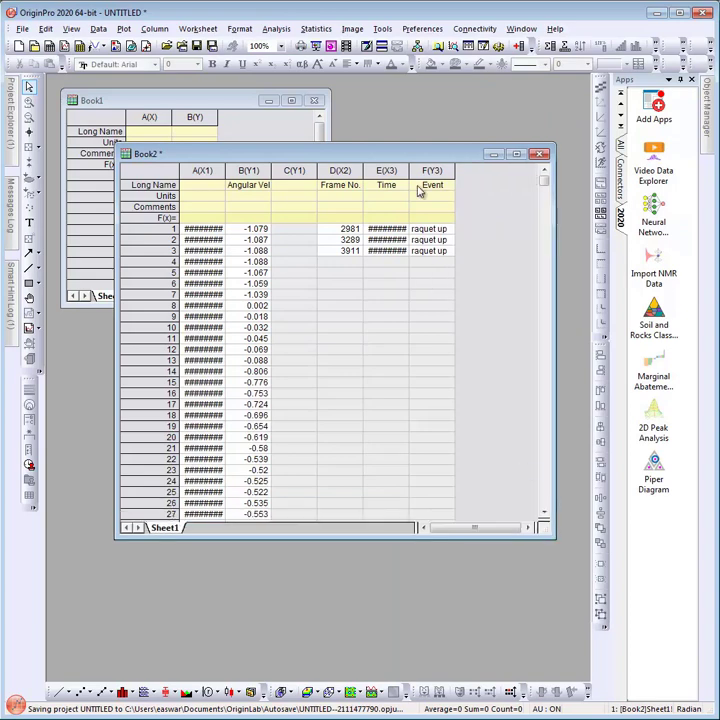
left_click_drag(417, 176, 441, 177)
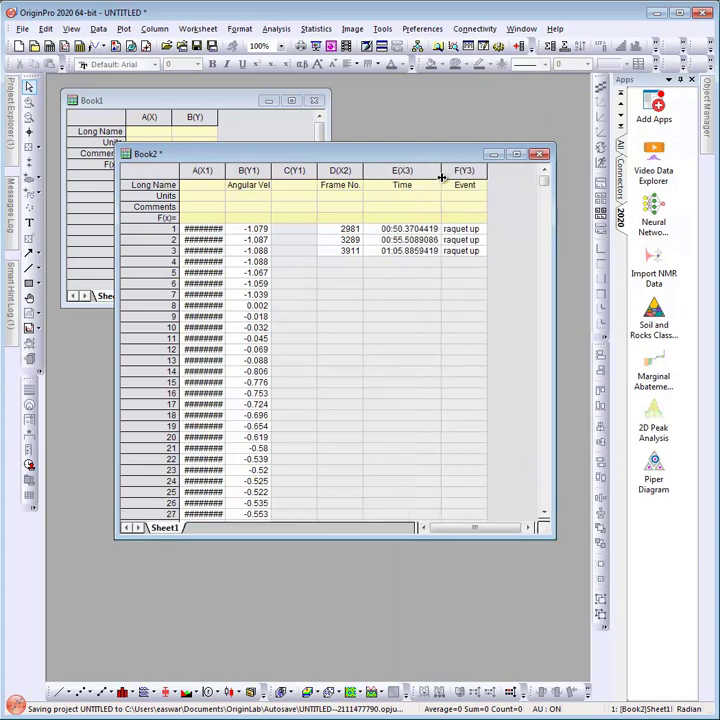